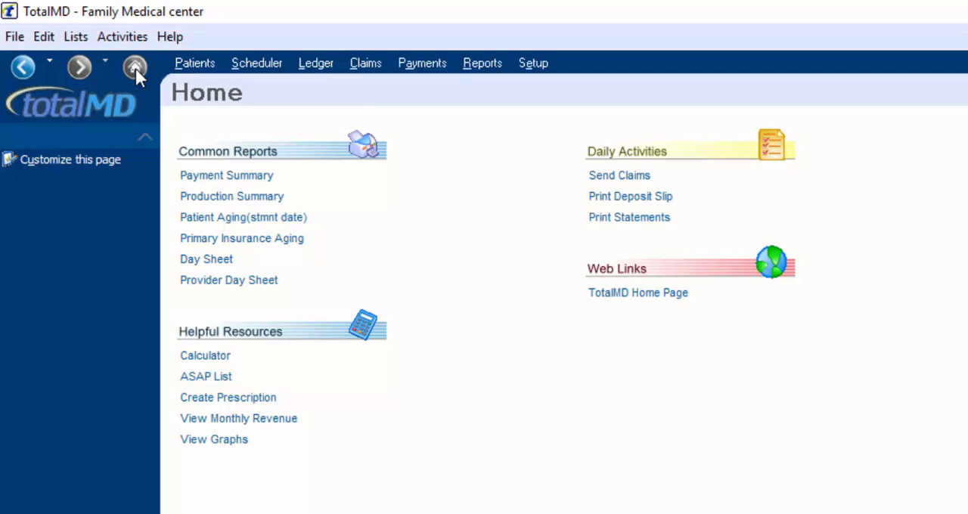
Open the required-field setup for patient entry and mark the Last Name field as required
click(119, 40)
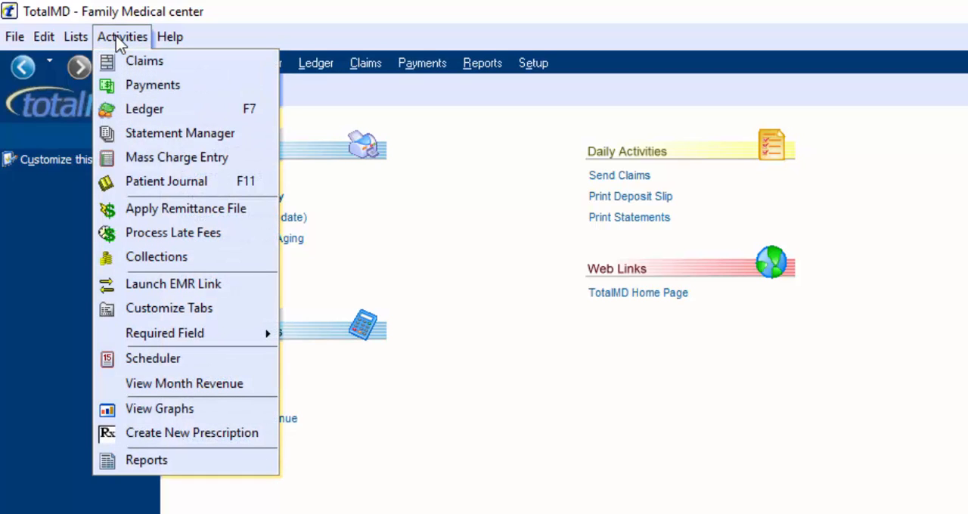
mouse_move(144, 340)
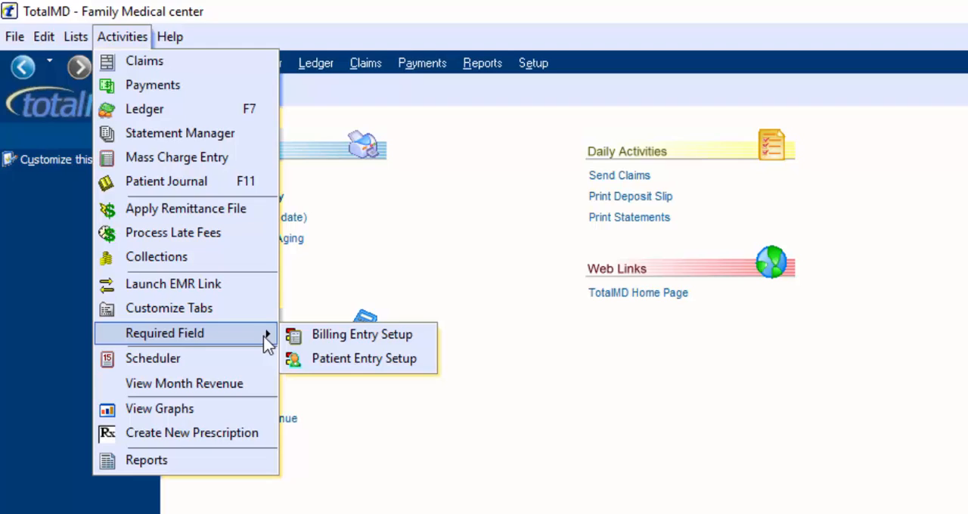
click(325, 362)
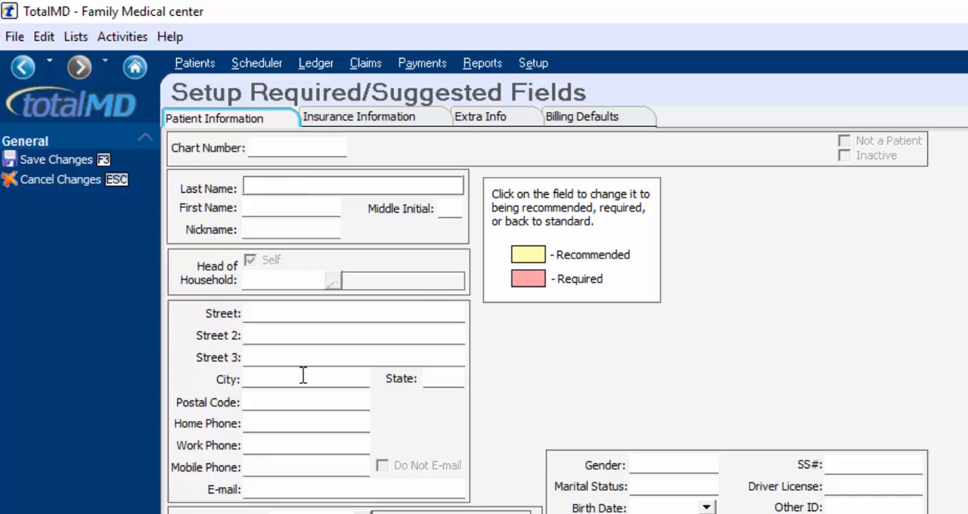
click(291, 184)
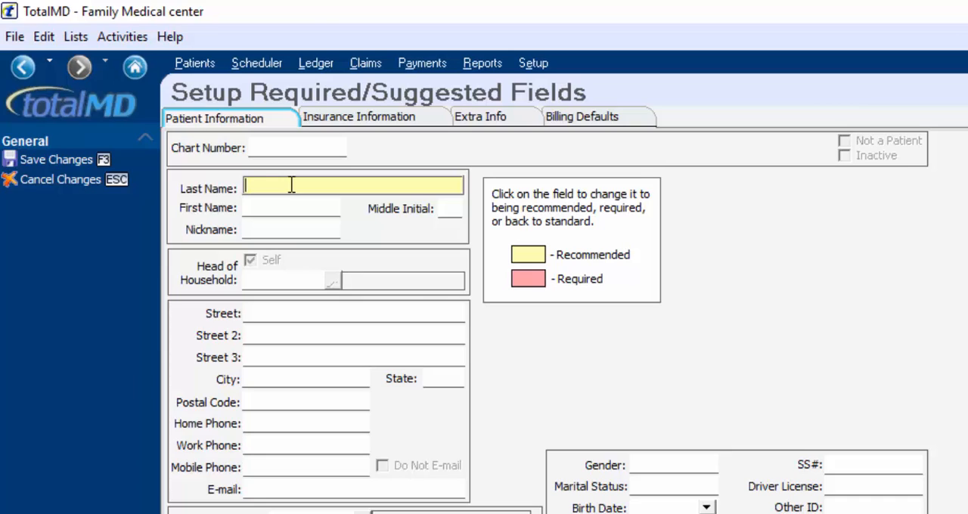
click(291, 185)
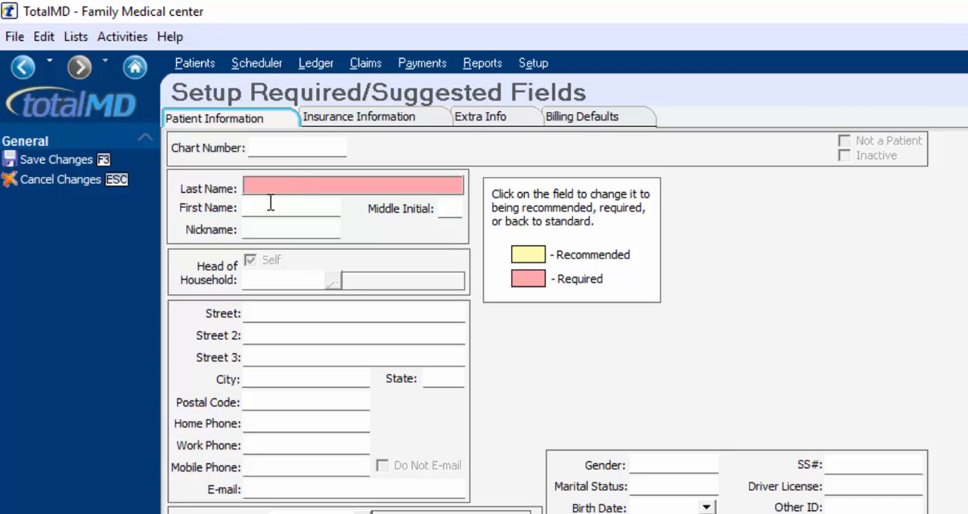
Mark E-mail as recommended and Birth Date as required, and save the field setup
click(264, 489)
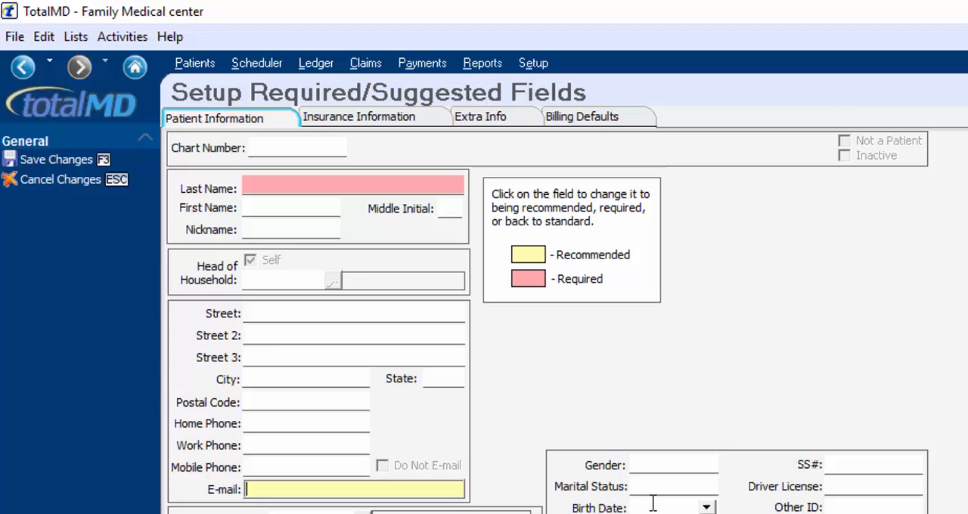
click(650, 505)
click(653, 506)
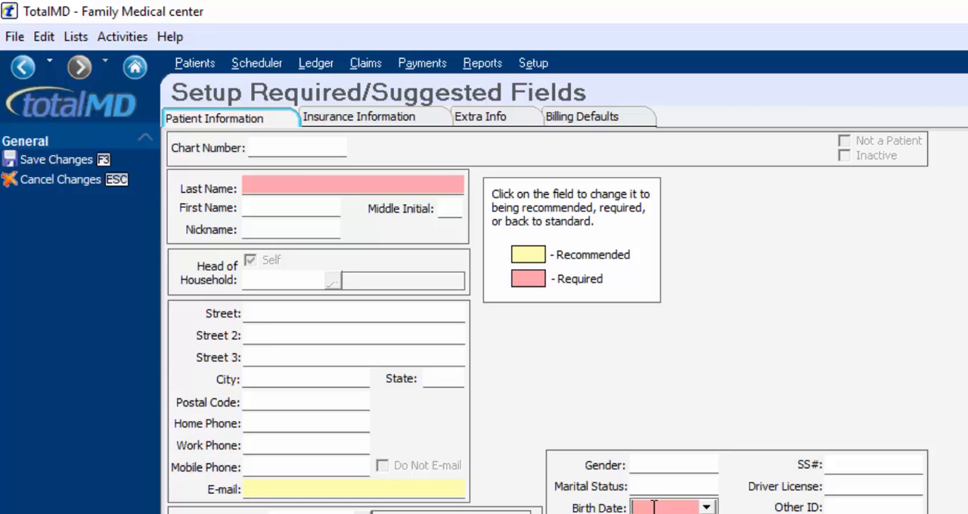
click(84, 158)
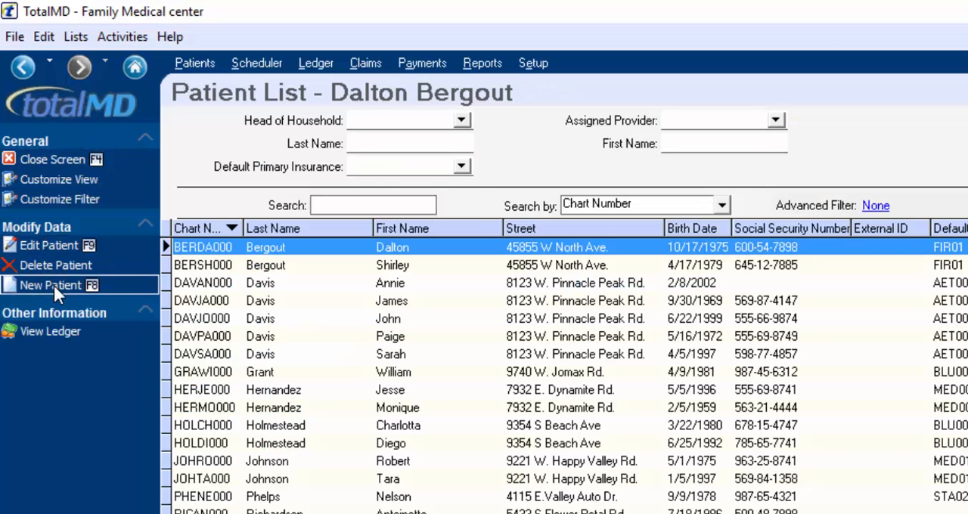
Try to save a new patient record with only the patient's last name filled in
click(53, 285)
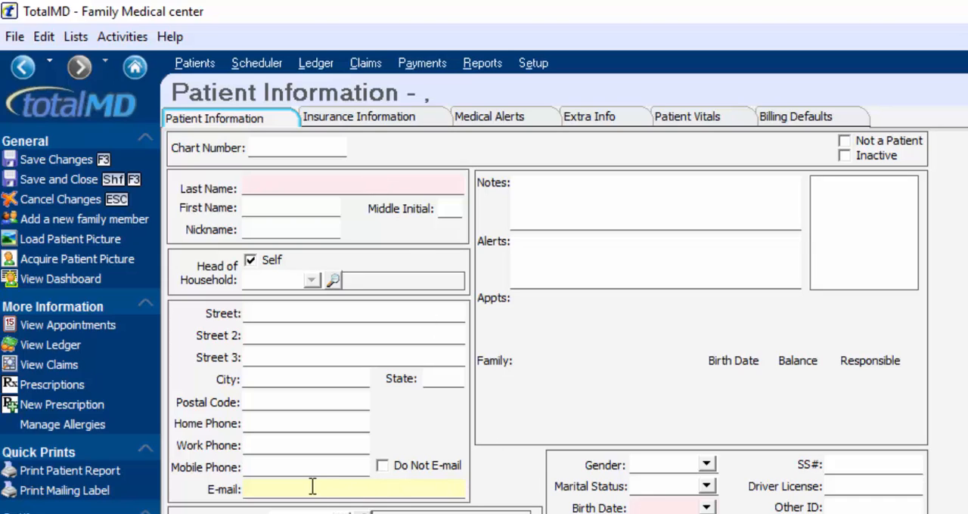
click(354, 182)
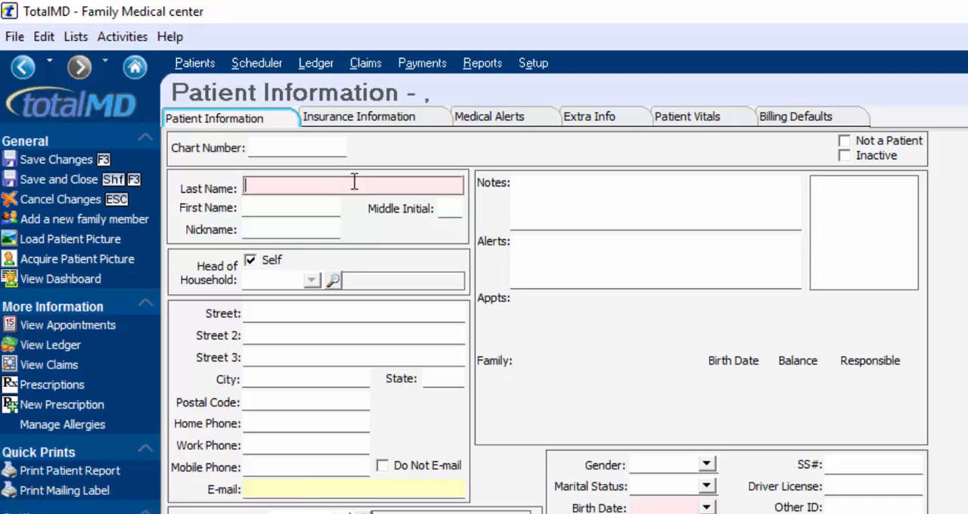
text(Phelps)
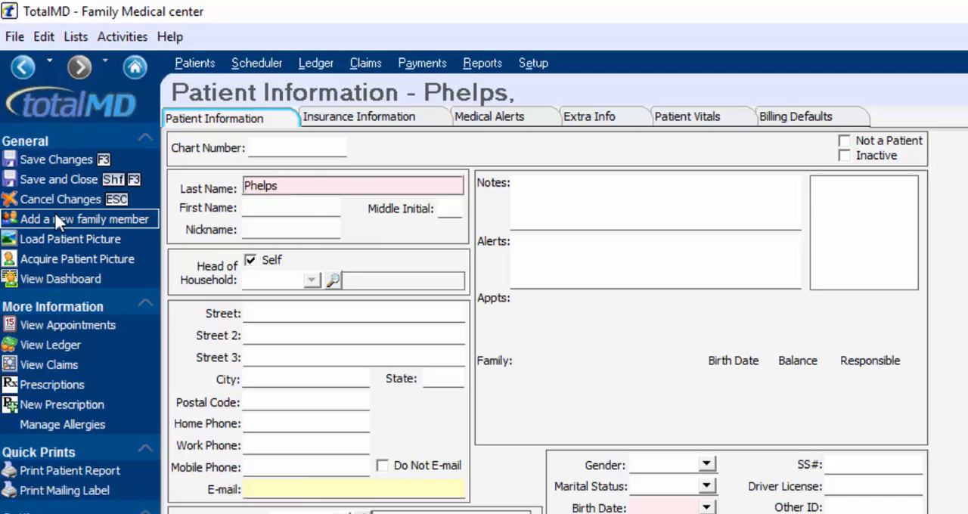
click(69, 178)
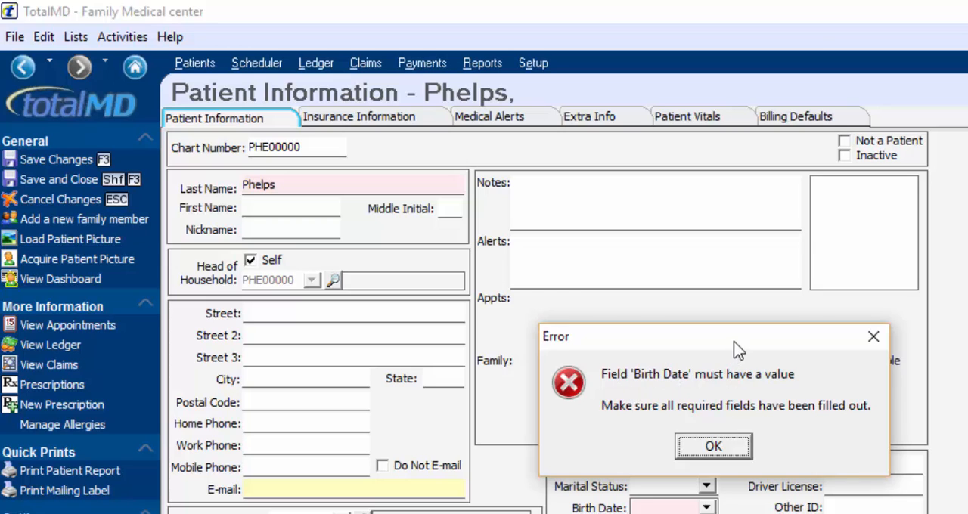
drag(735, 344, 705, 513)
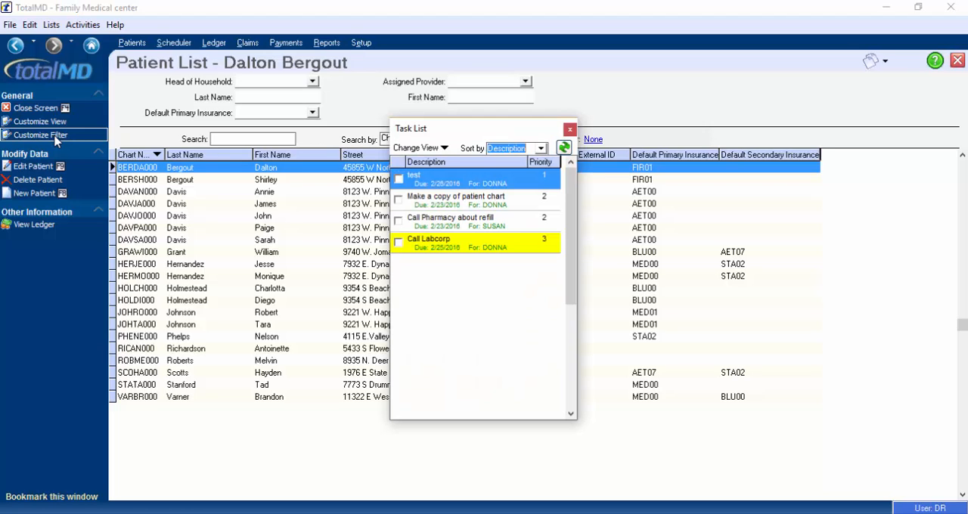
Open the full Task List screen and bring up a blank Task Entry form from the floating task list
click(51, 25)
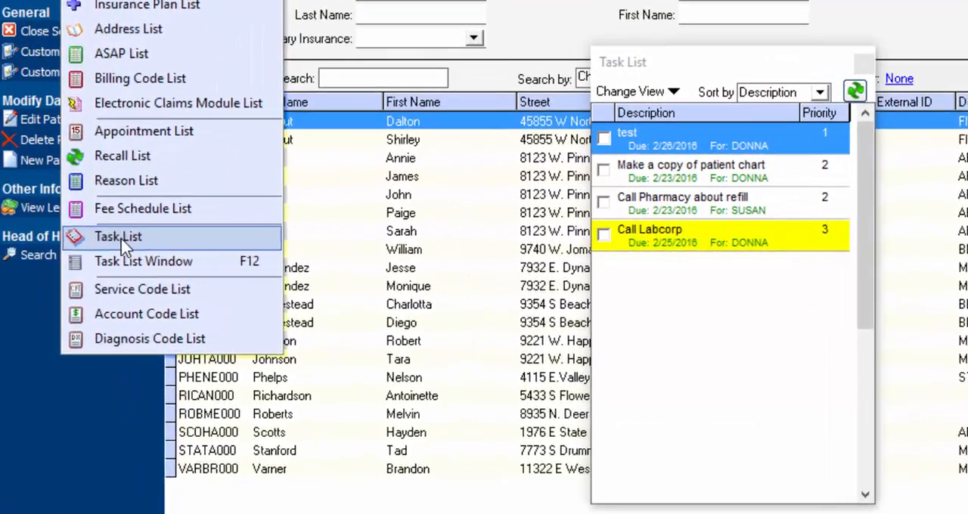
click(122, 239)
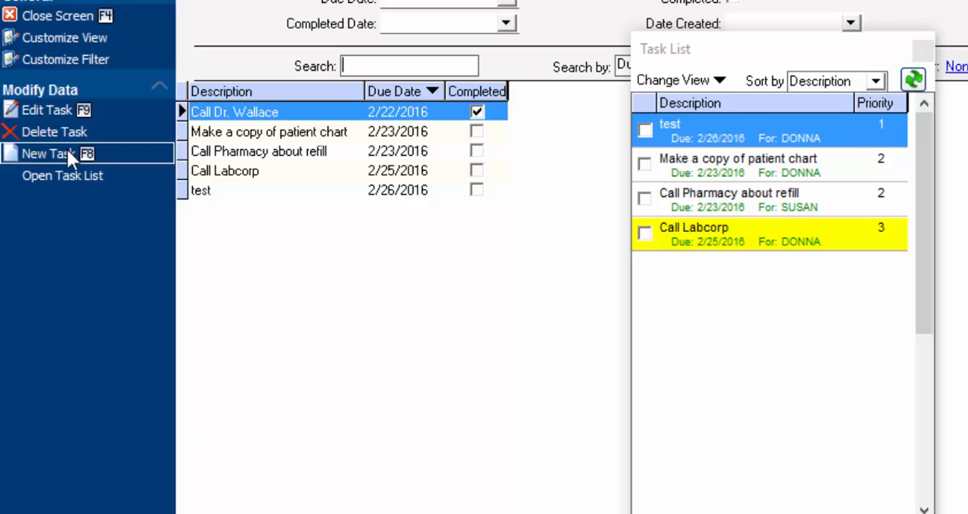
right_click(711, 290)
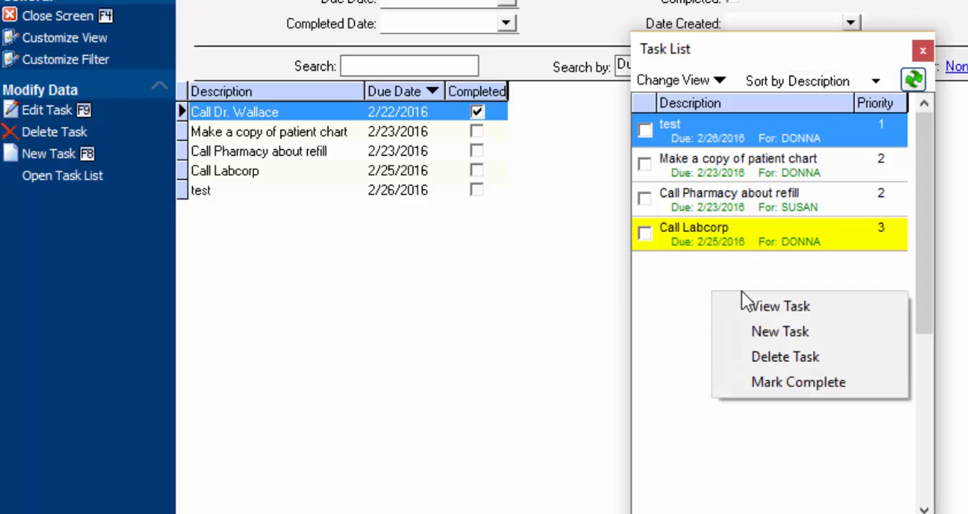
click(779, 334)
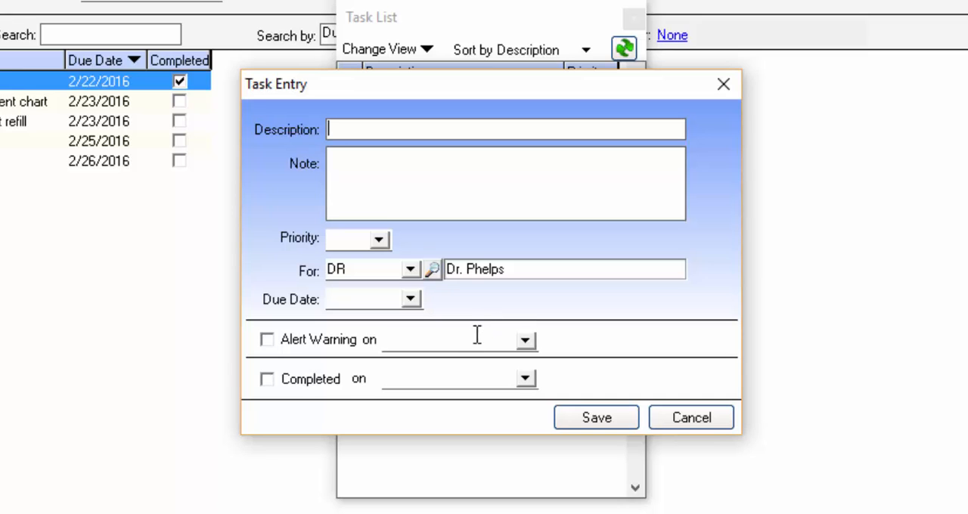
drag(509, 85, 499, 246)
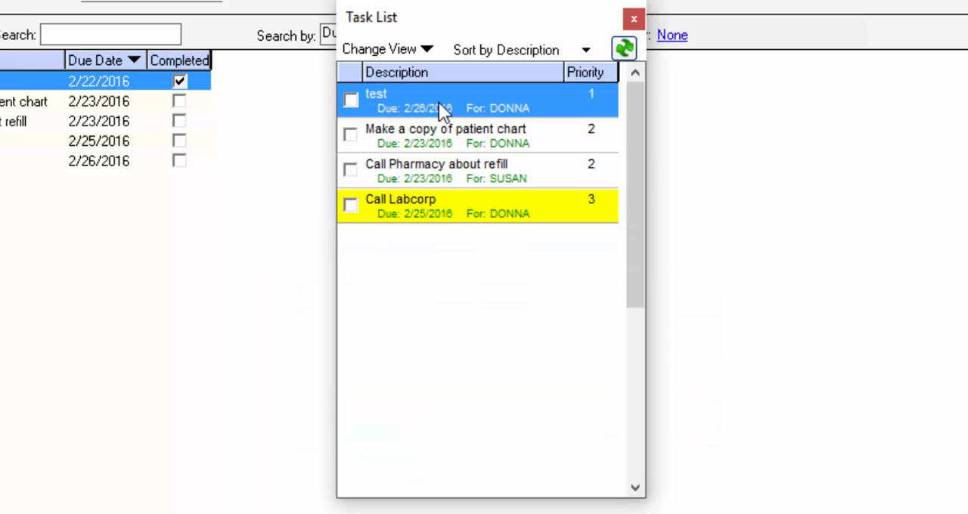
Mark the "test" task complete and include completed tasks in the floating task list
right_click(439, 108)
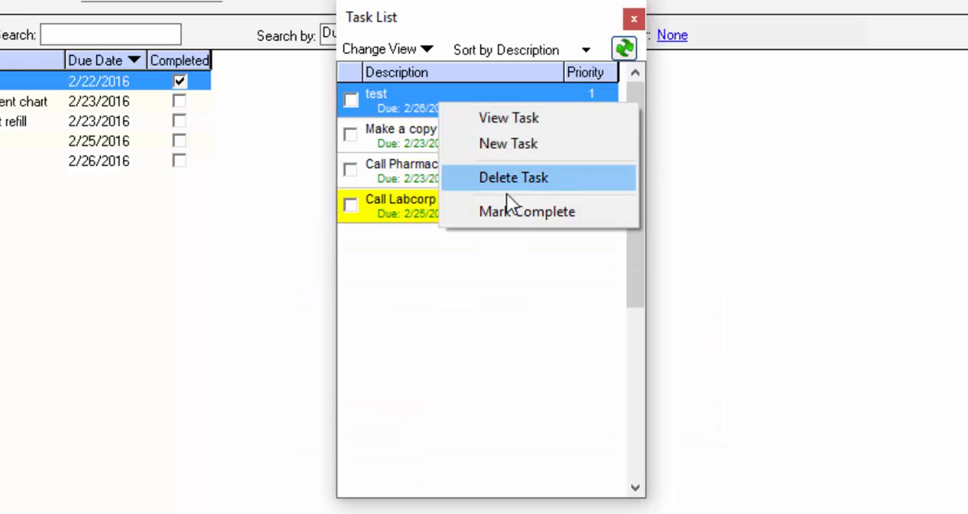
click(513, 212)
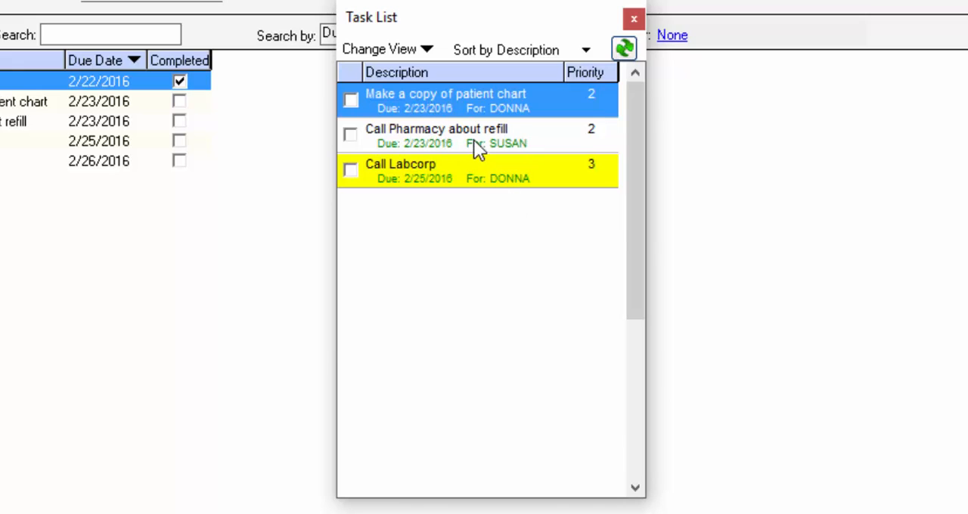
click(426, 50)
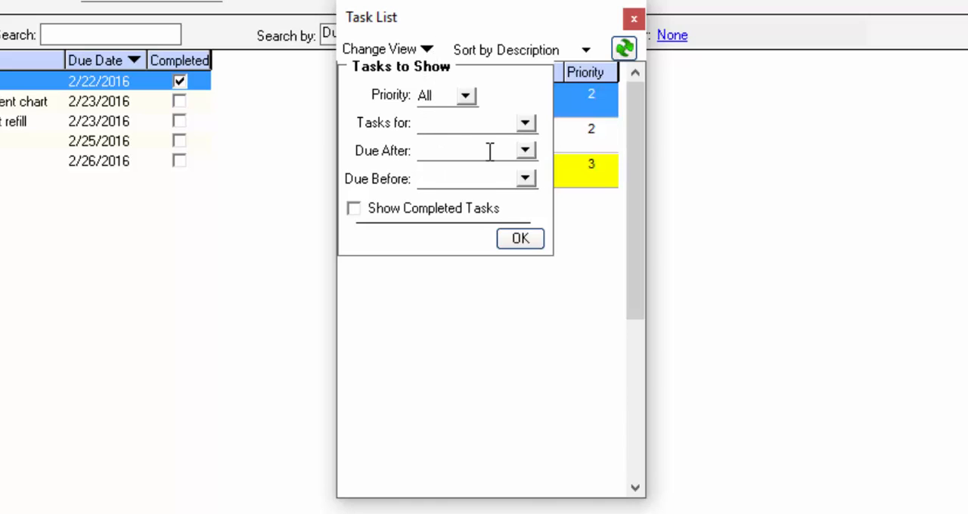
click(355, 207)
click(511, 232)
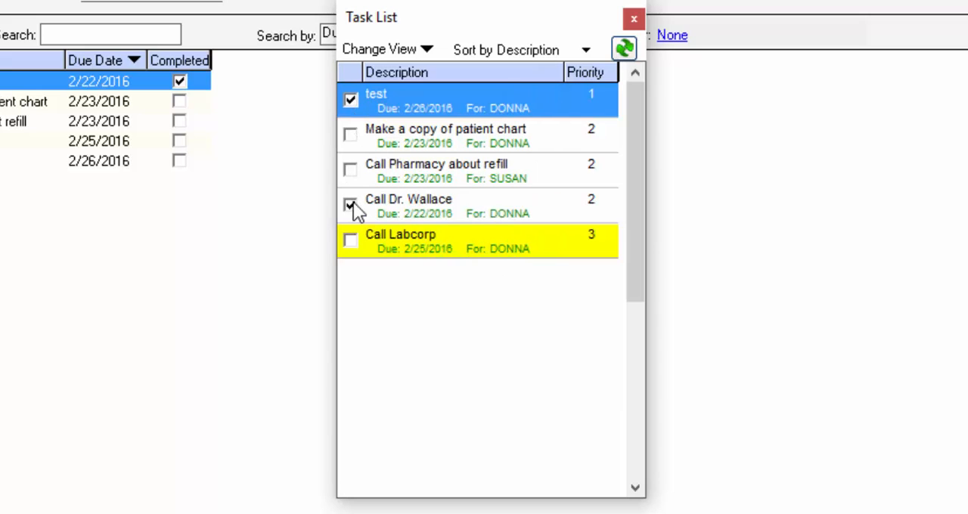
Filter the floating task list to the tasks assigned to the last staff member offered
click(427, 48)
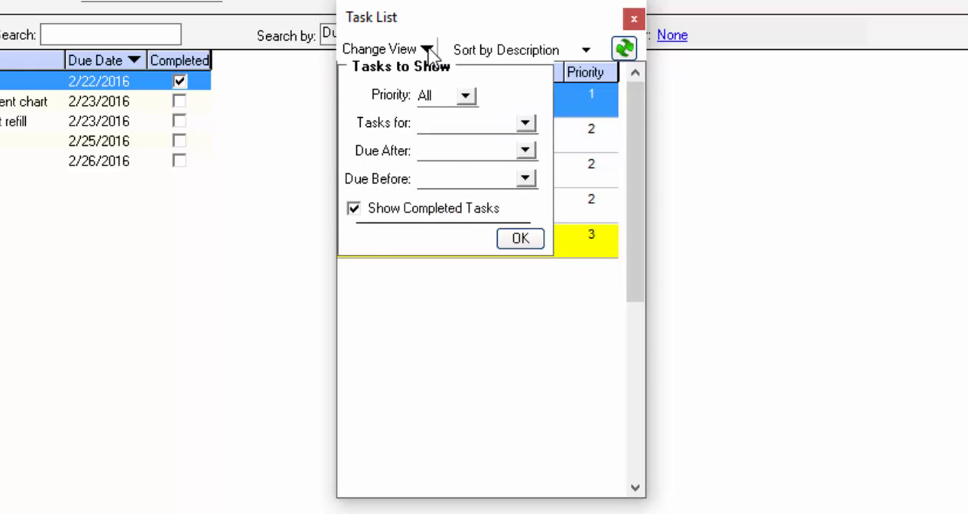
click(526, 122)
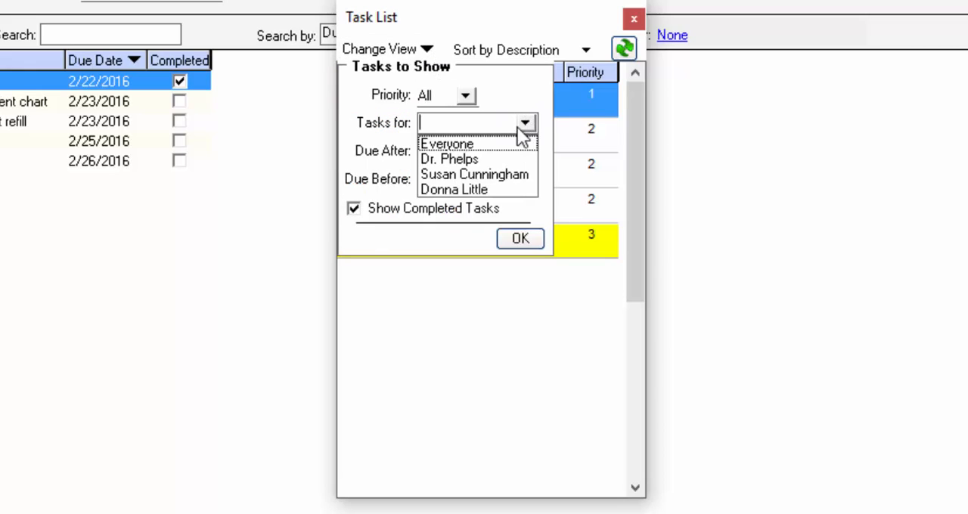
click(465, 189)
click(512, 239)
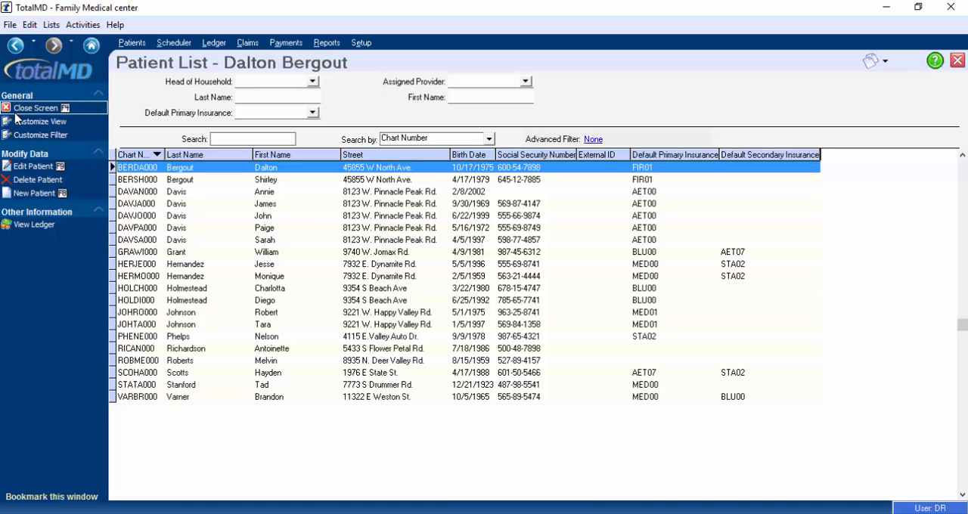
Open the selected patient's journal and write "Spoke to the patient about..." in the new 3/8/2016 entry
key(ctrl+j)
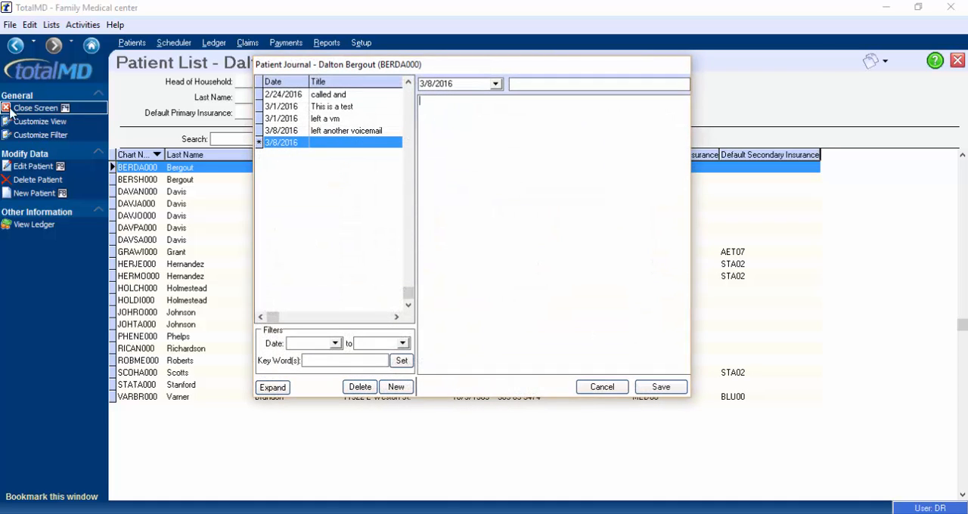
click(82, 24)
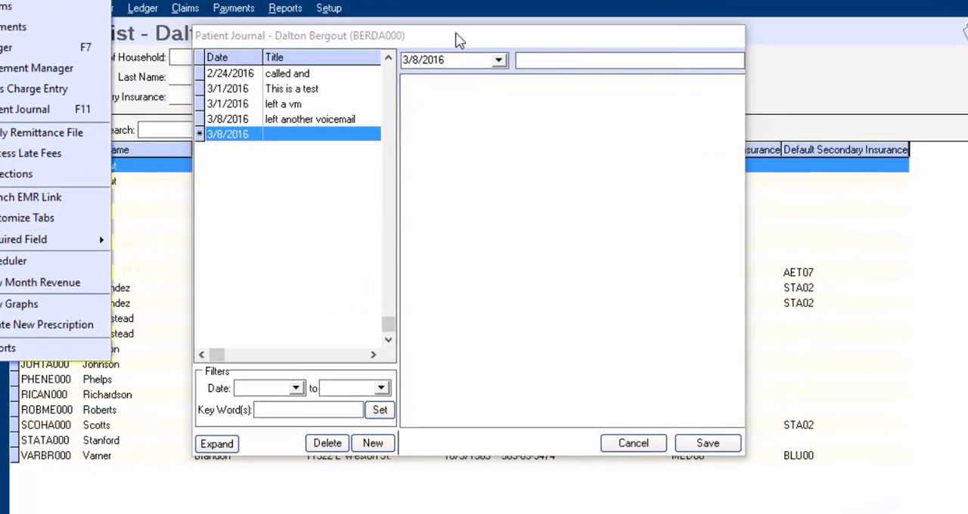
click(462, 63)
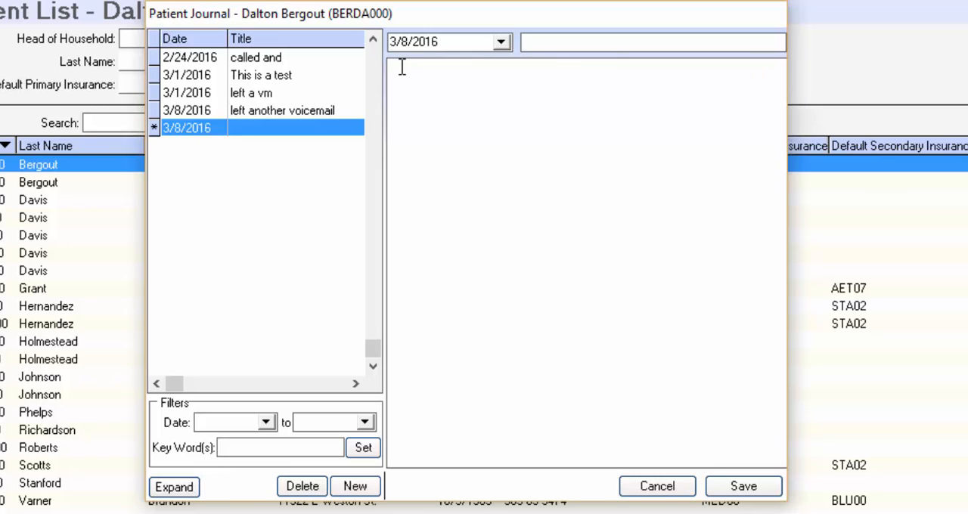
text(Spoke to the patient about...)
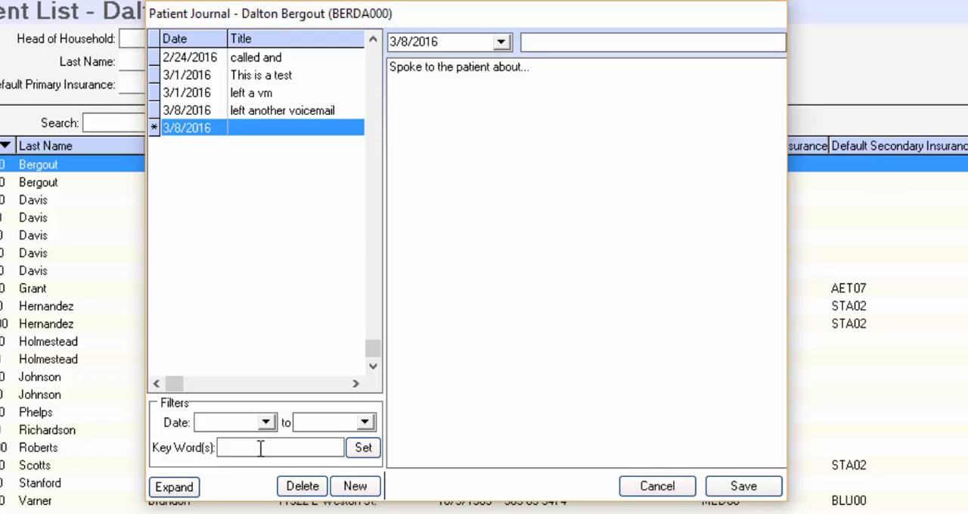
Expand the patient journal to review all entries with their full text, and collapse it again
click(175, 487)
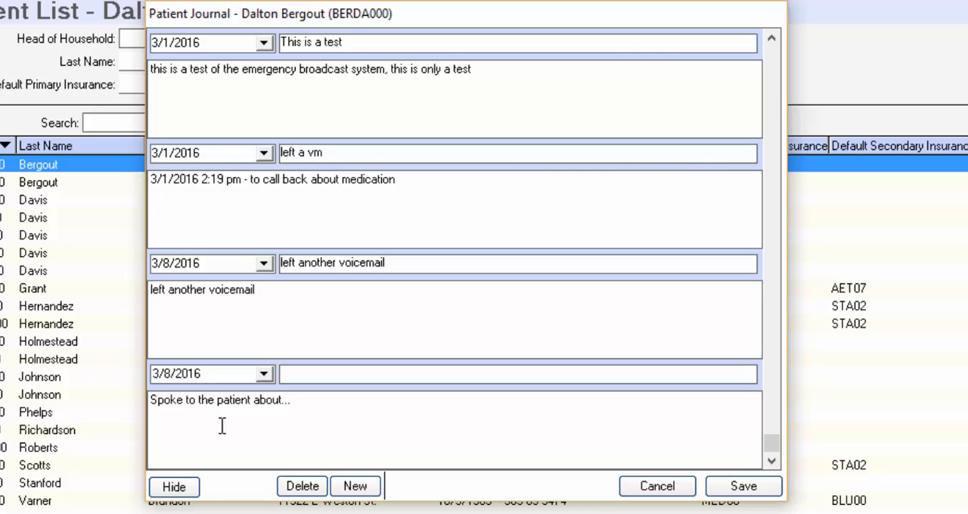
click(170, 486)
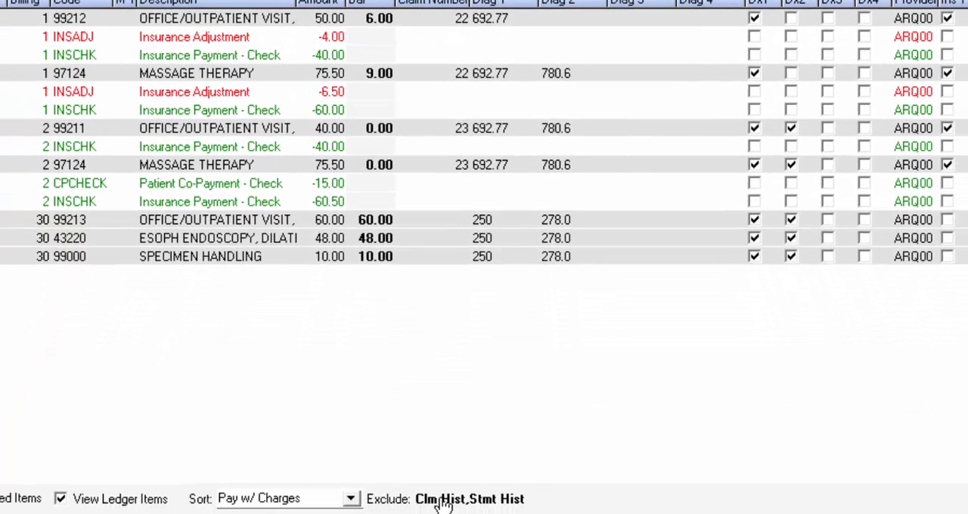
Stop excluding Statement History and Claim History from the patient's ledger view
click(444, 503)
click(438, 435)
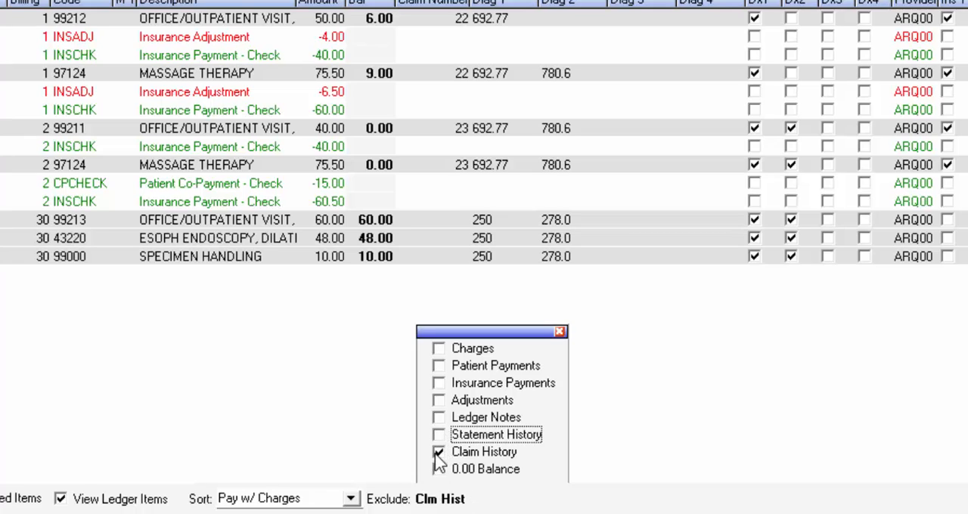
click(439, 452)
click(560, 331)
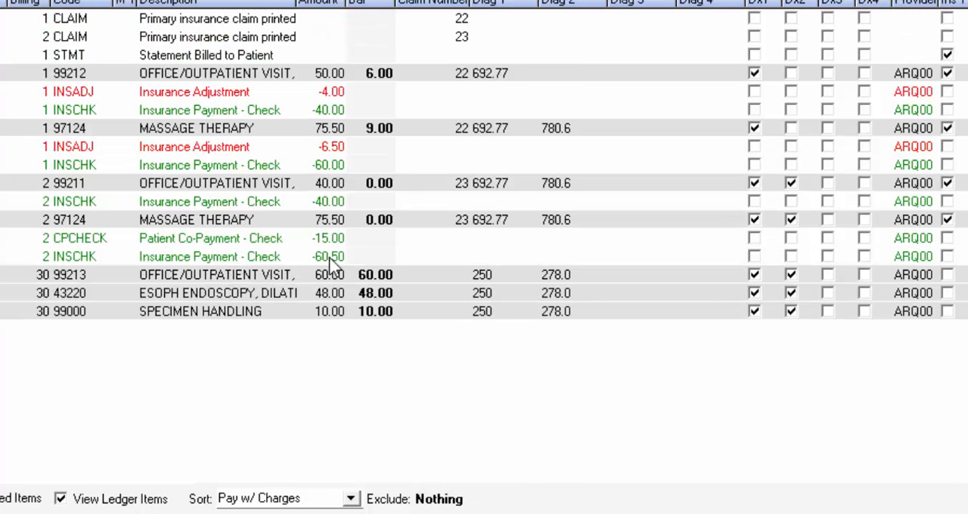
Exclude 0.00 Balance, Claim History and Statement History items from the patient's ledger view
click(429, 501)
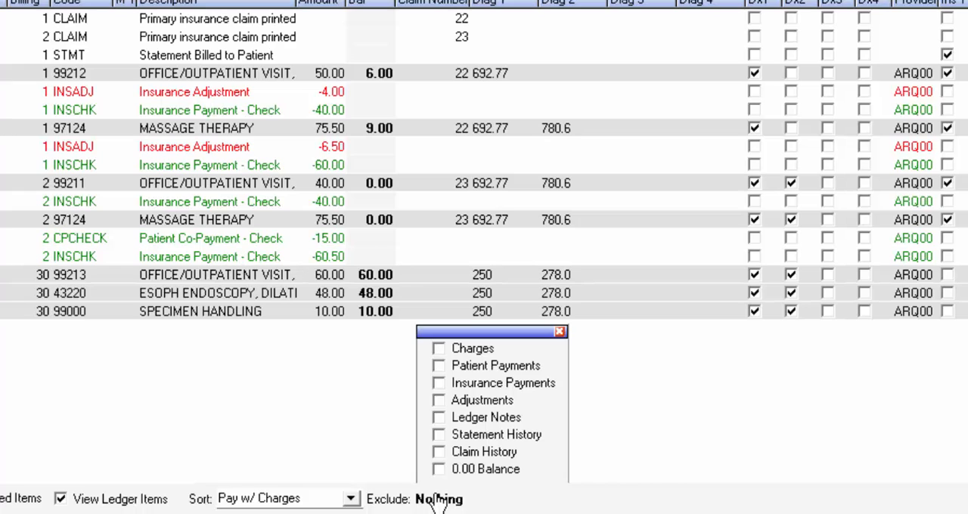
click(439, 470)
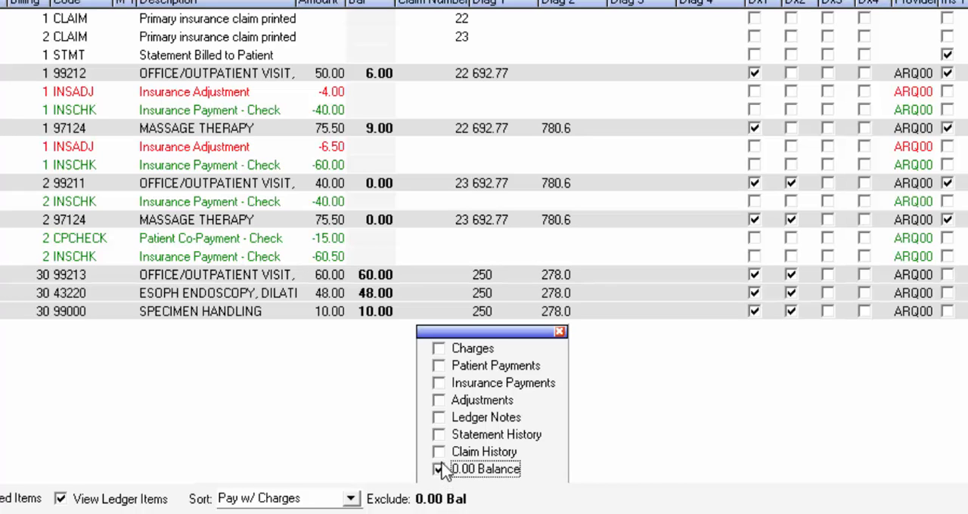
click(438, 453)
click(439, 434)
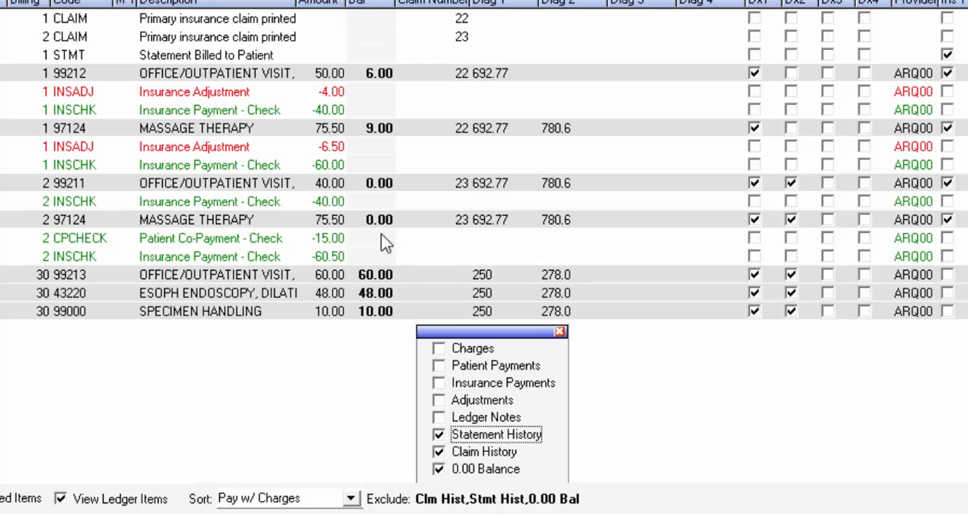
click(559, 331)
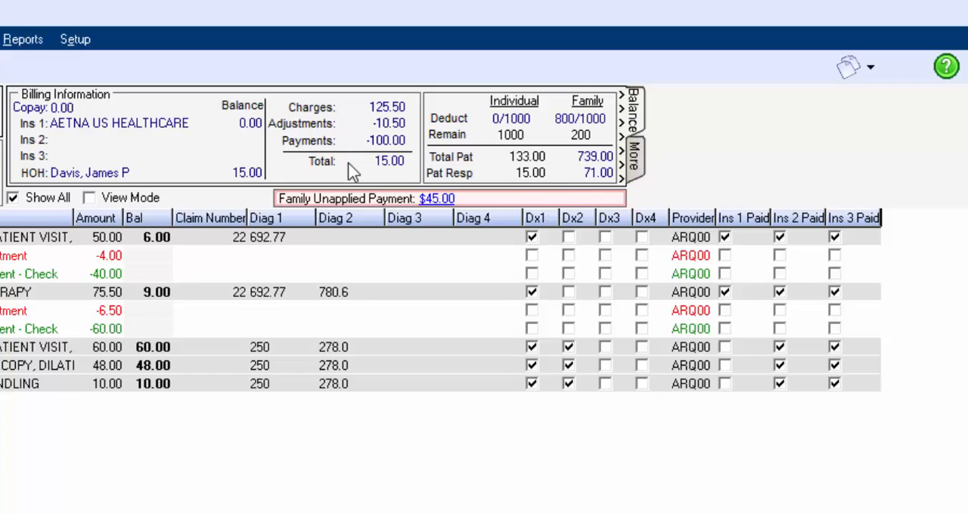
Review the ledger header's balance and additional billing details separately and side by side, and return to the balance details
click(636, 160)
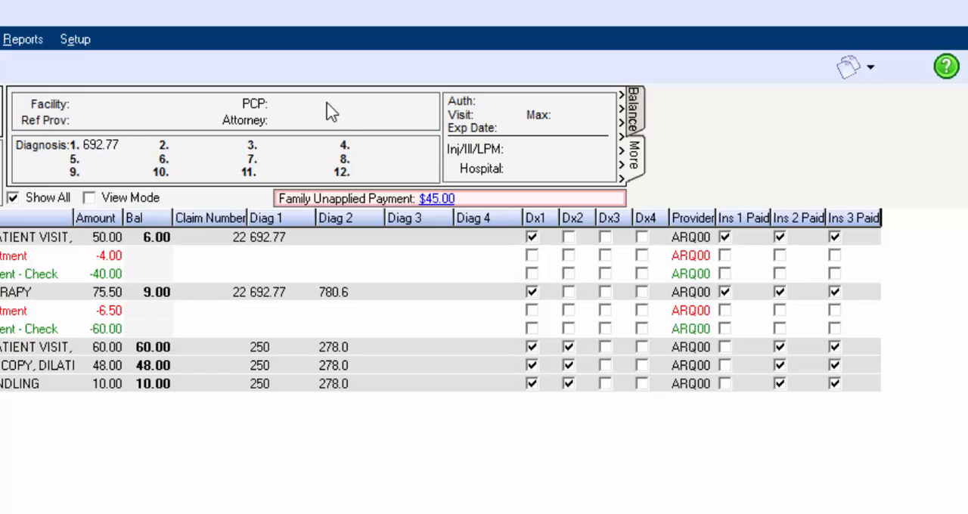
click(625, 128)
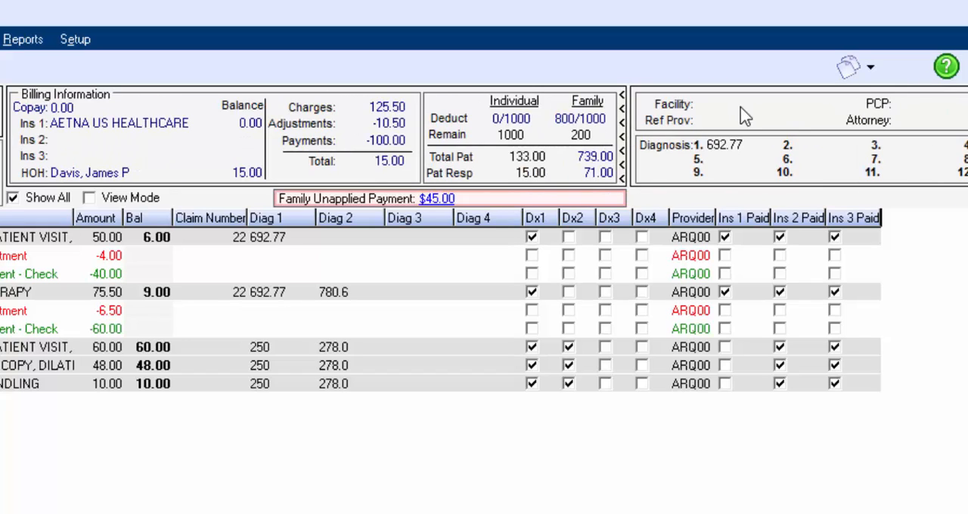
click(624, 155)
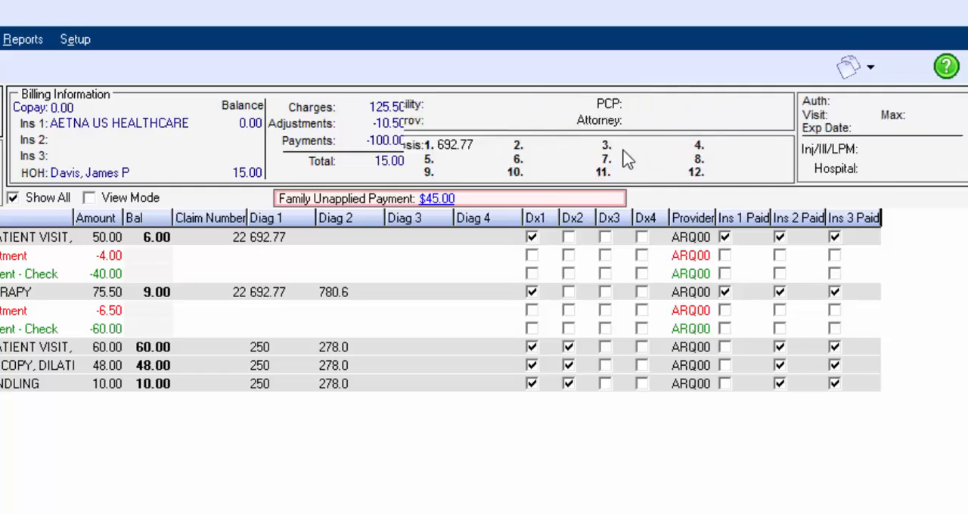
click(641, 163)
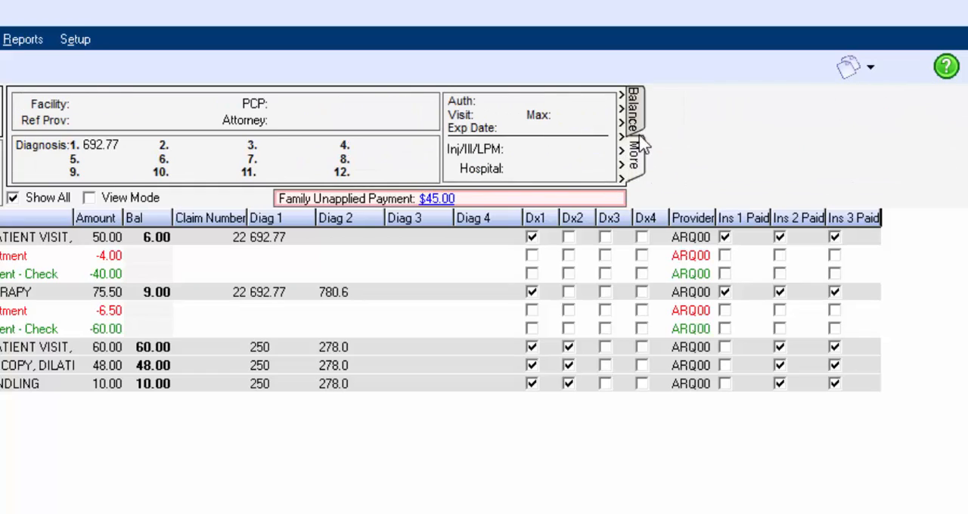
click(645, 125)
click(634, 161)
click(637, 117)
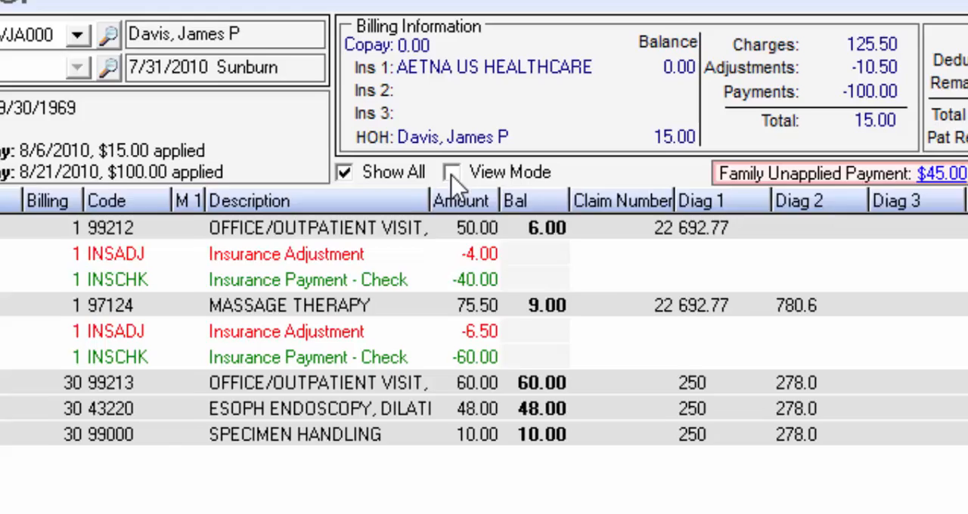
Turn on View Mode in the ledger, group the items by Claim Number, and review the charges and payments of the first claim
click(418, 181)
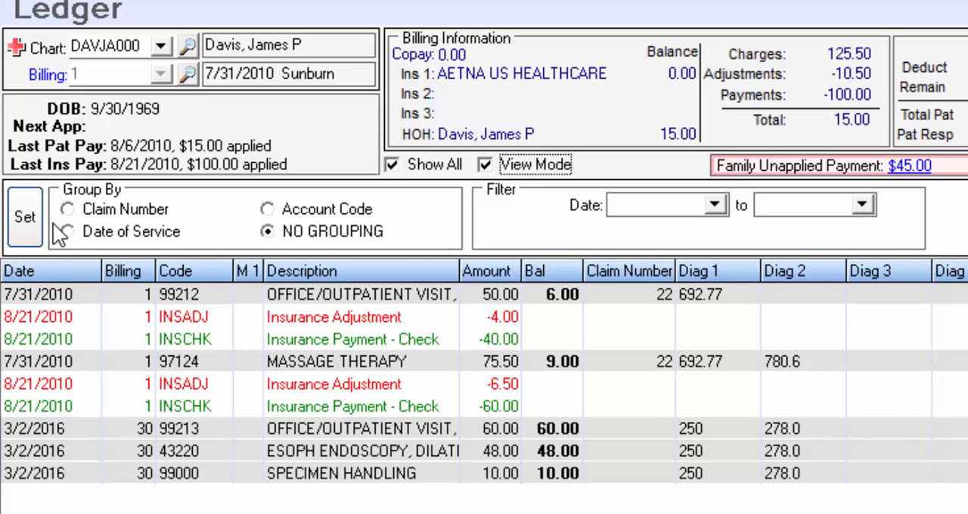
click(70, 209)
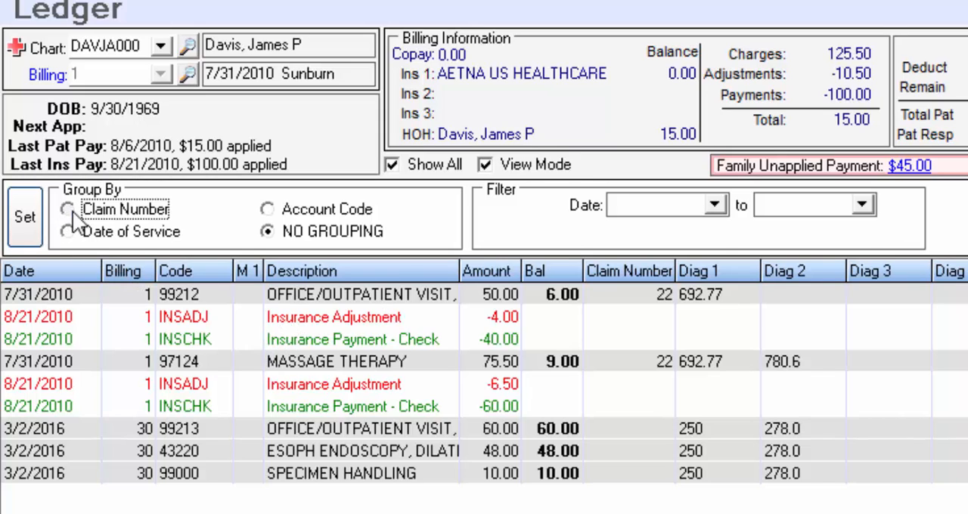
click(33, 219)
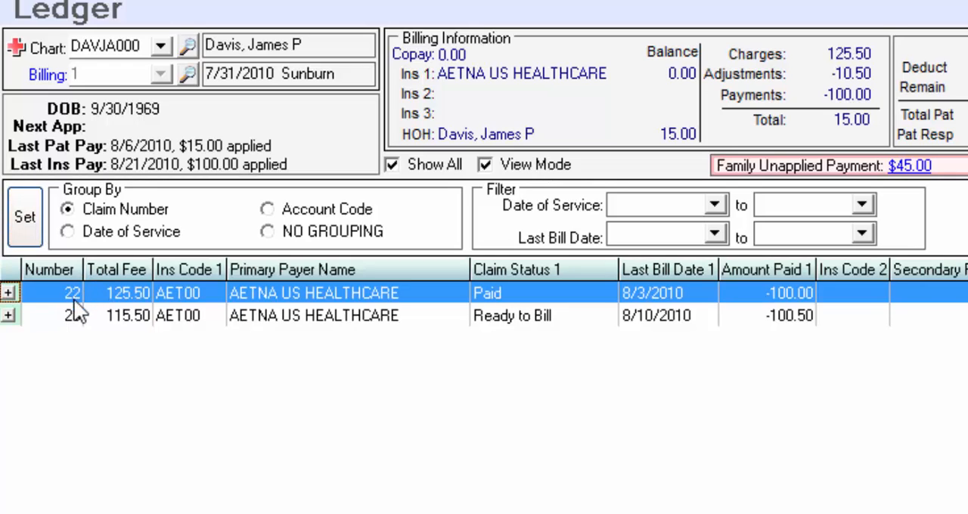
click(8, 293)
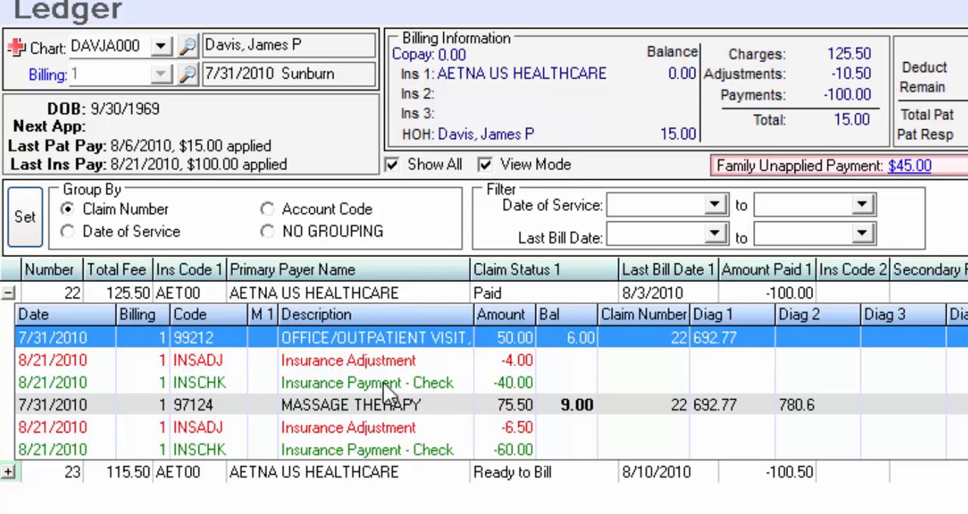
scroll(380, 380, down, 5)
click(265, 479)
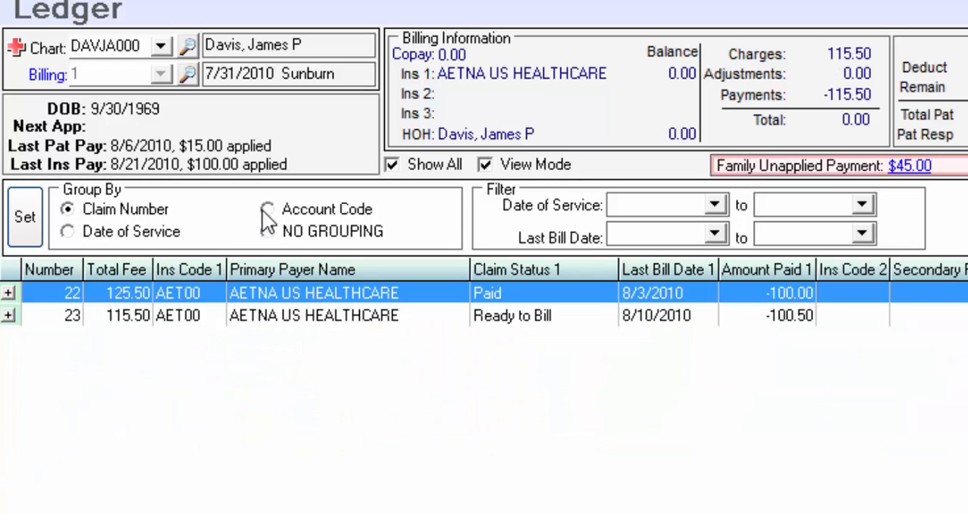
Group the ledger by Account Code and expand the 99213 office visit code
click(267, 210)
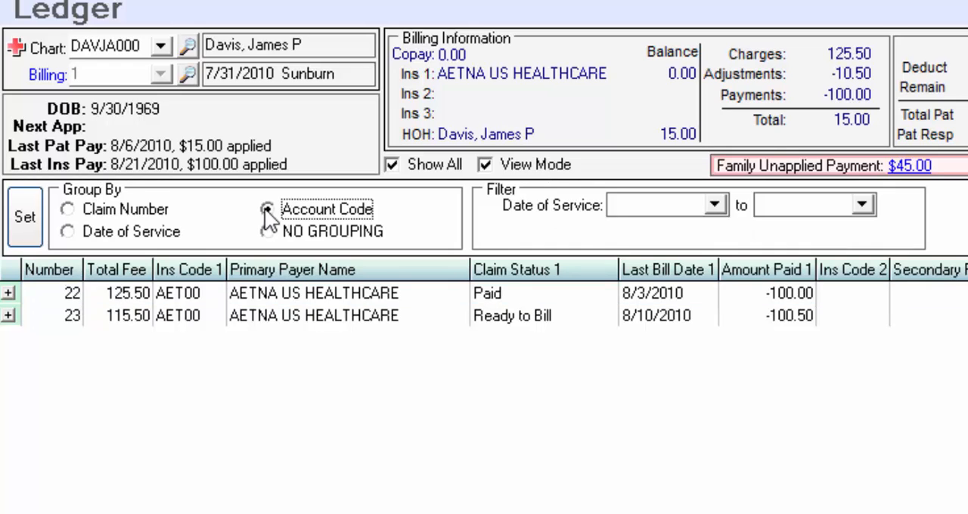
click(30, 218)
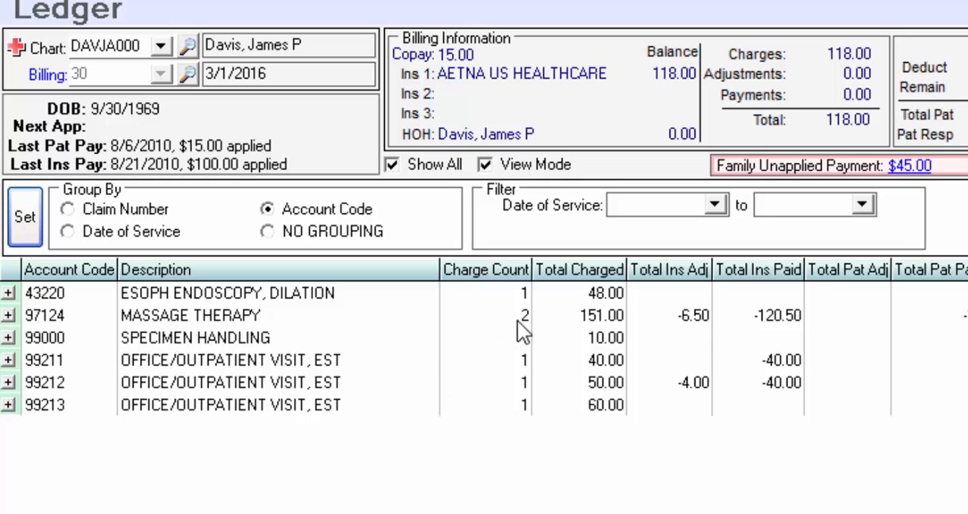
click(8, 406)
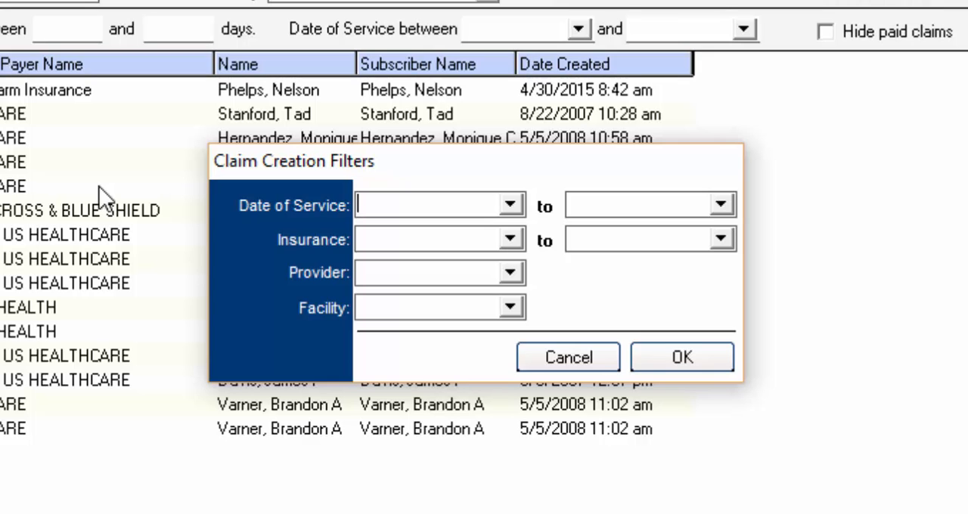
Check for transactions eligible to be billed with all claim creation filters left blank, and decline to create the claims
click(688, 359)
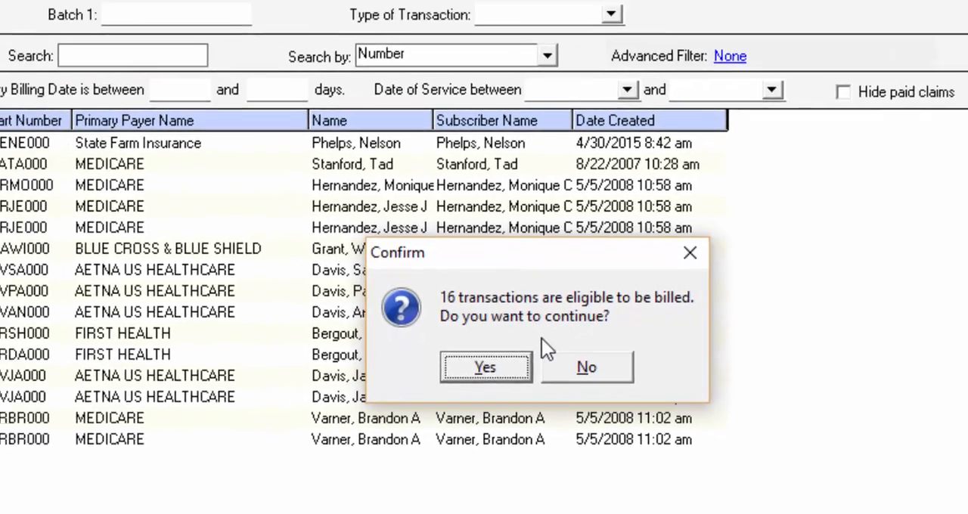
click(523, 344)
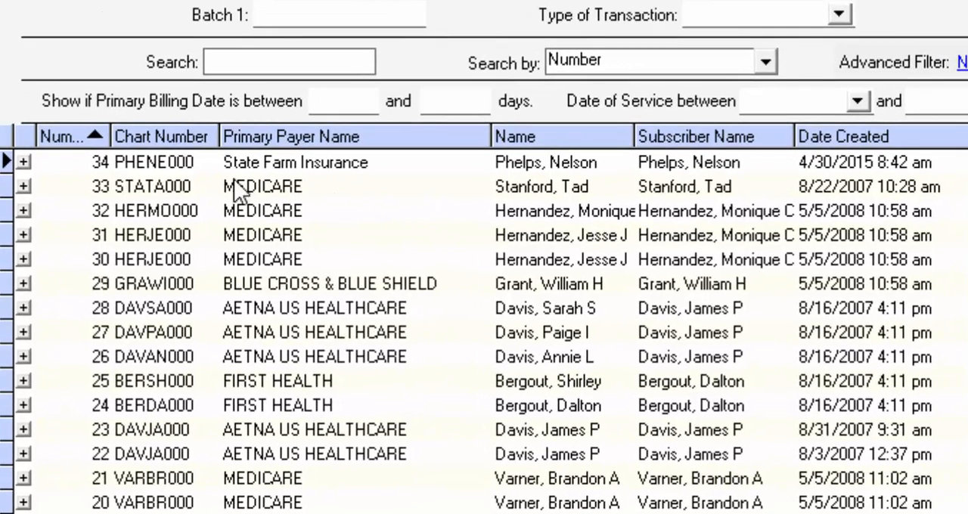
Expand the State Farm Insurance claim and move its ESOPH ENDOSCOPY, DILATION charge down one place
click(23, 158)
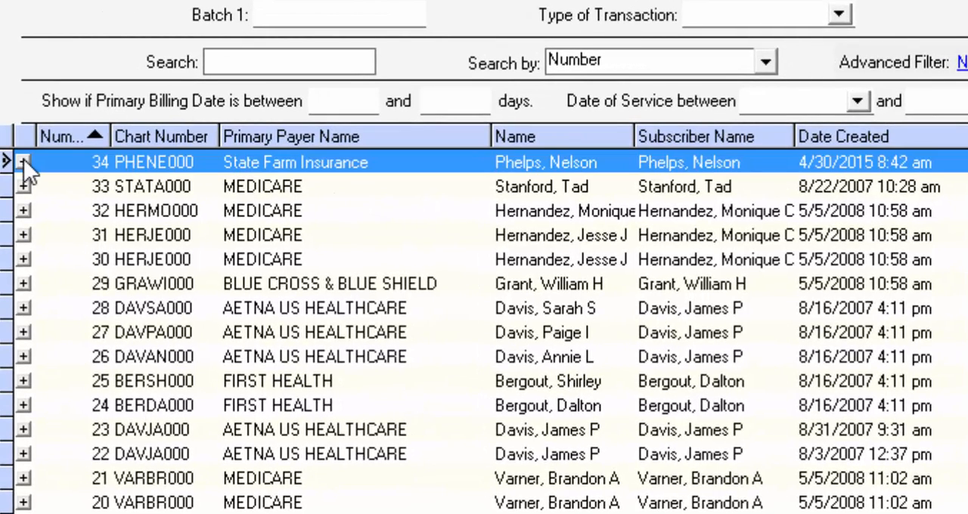
click(23, 160)
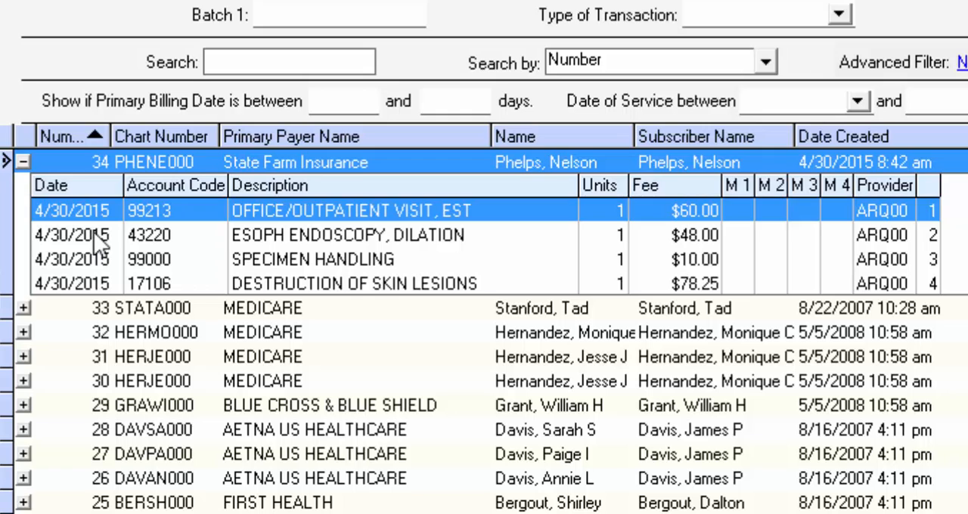
right_click(282, 235)
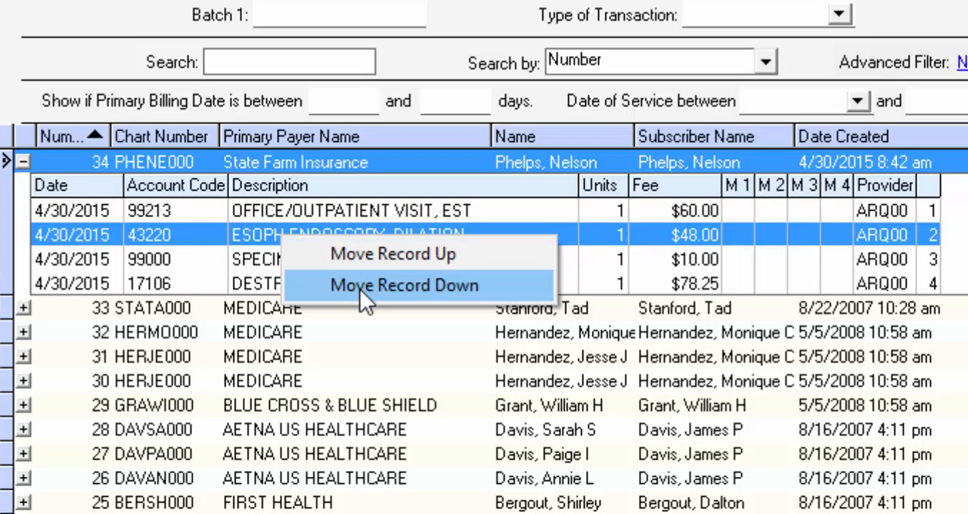
click(360, 288)
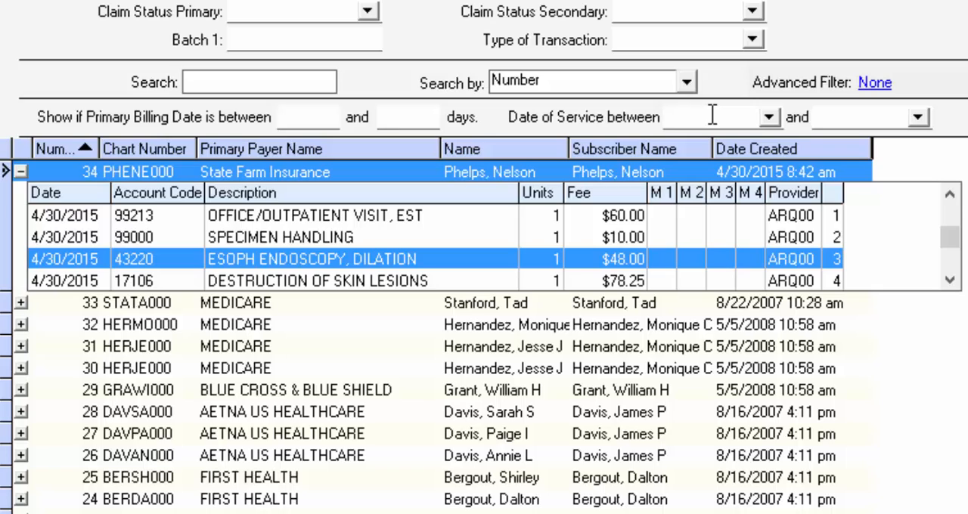
Filter the claims list to dates of service starting from 1/1/2015
click(713, 115)
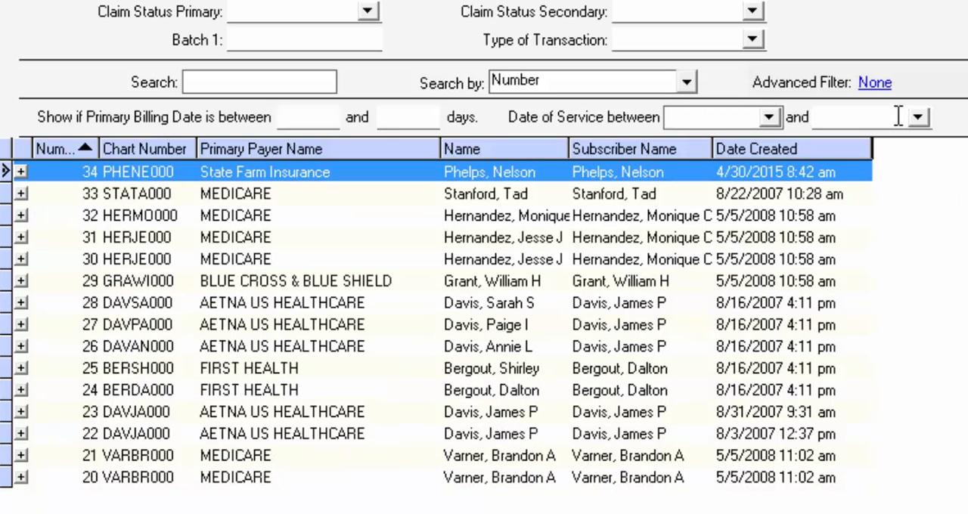
text(10)
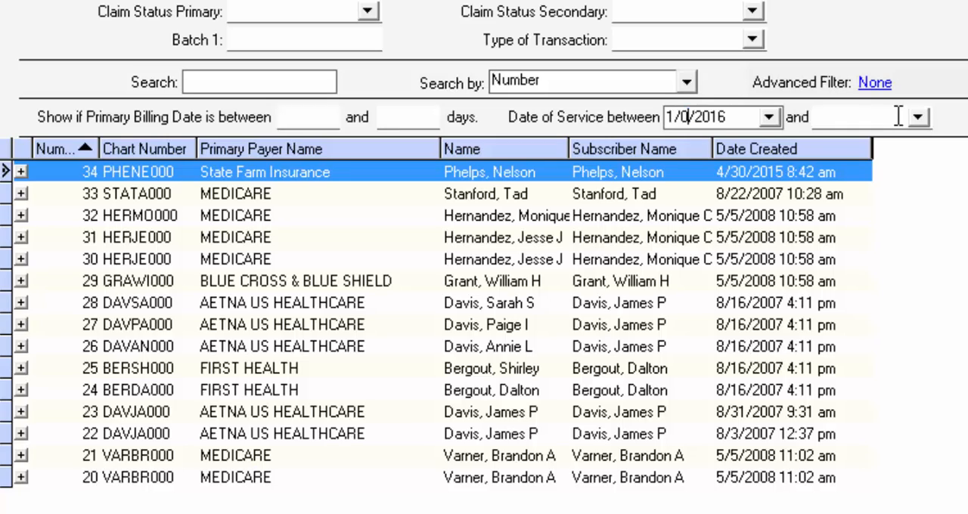
text(12015)
key(Tab)
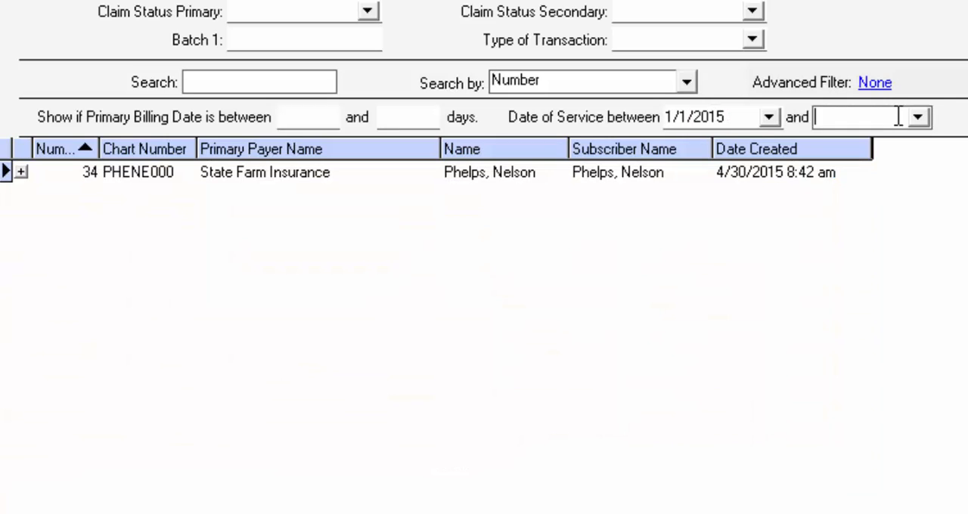